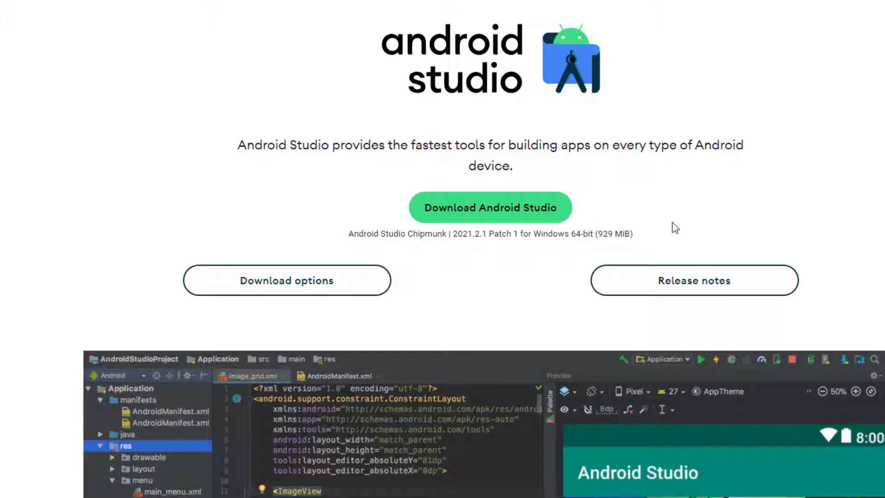
# Accept the license terms and download Android Studio Chipmunk 2021.2.1 Patch 1 for Windows into the Programs category
pyautogui.click(499, 213)
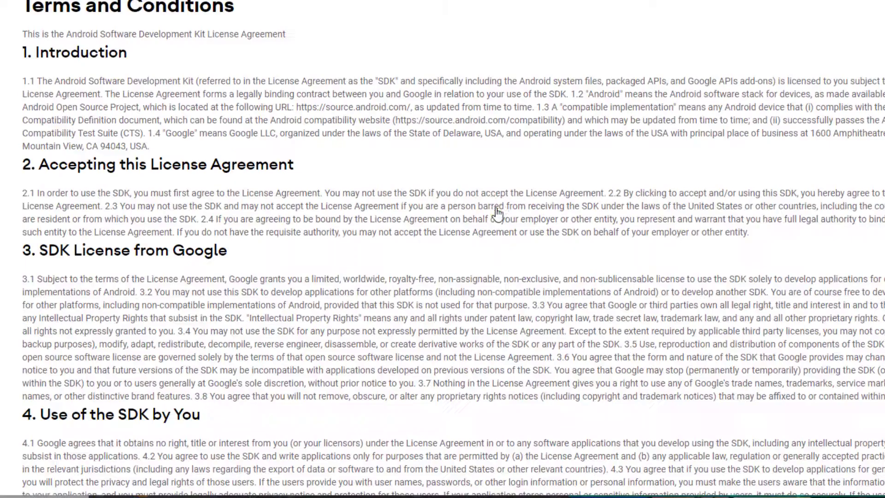
pyautogui.scroll(1, 179, 141)
pyautogui.scroll(1, 179, 141)
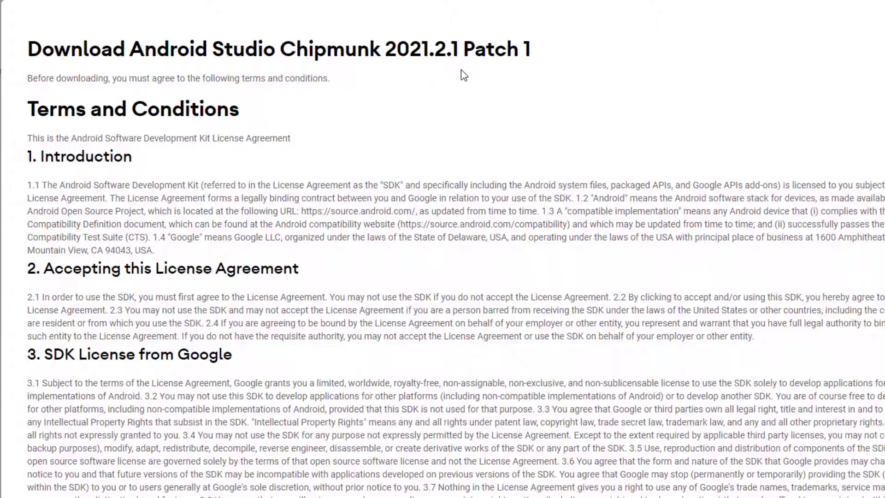
pyautogui.scroll(-20, 335, 149)
pyautogui.scroll(20, 295, 141)
pyautogui.scroll(-20, 270, 147)
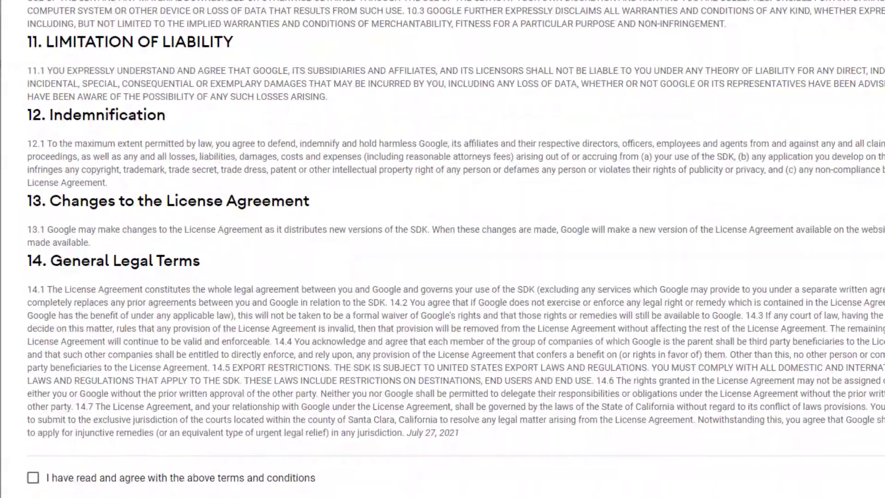
pyautogui.scroll(-2, 33, 430)
pyautogui.click(32, 420)
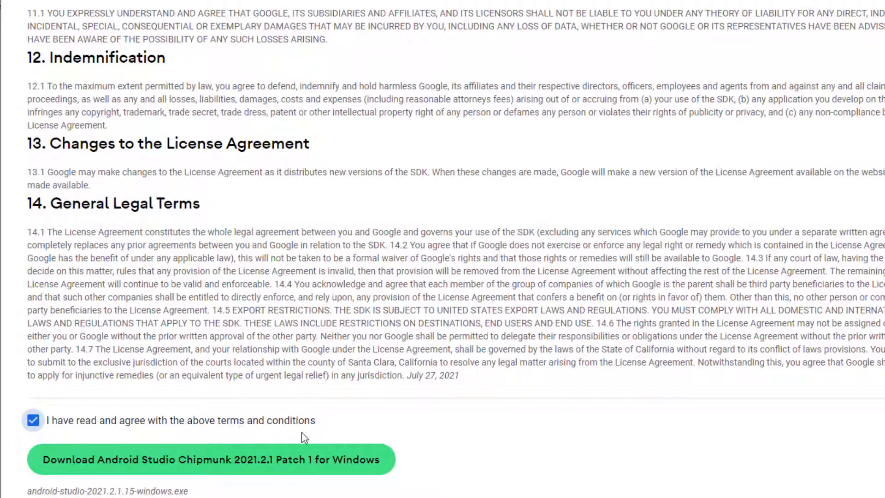
pyautogui.click(186, 470)
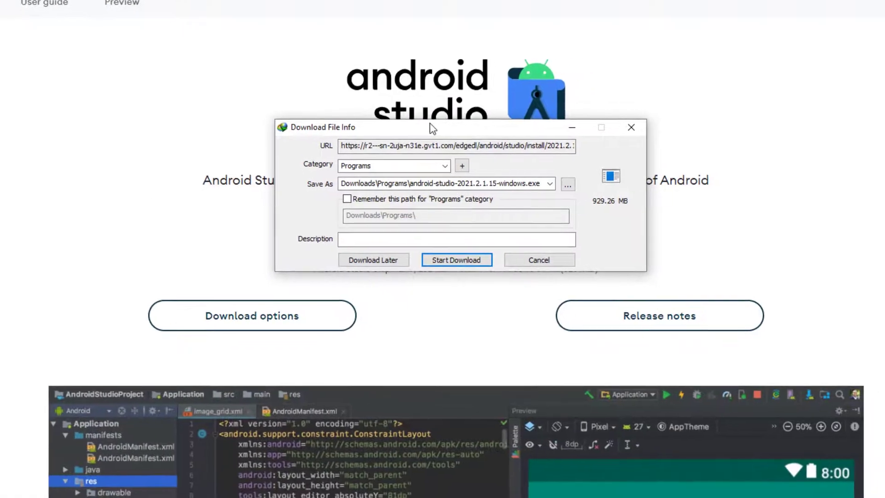
pyautogui.click(465, 259)
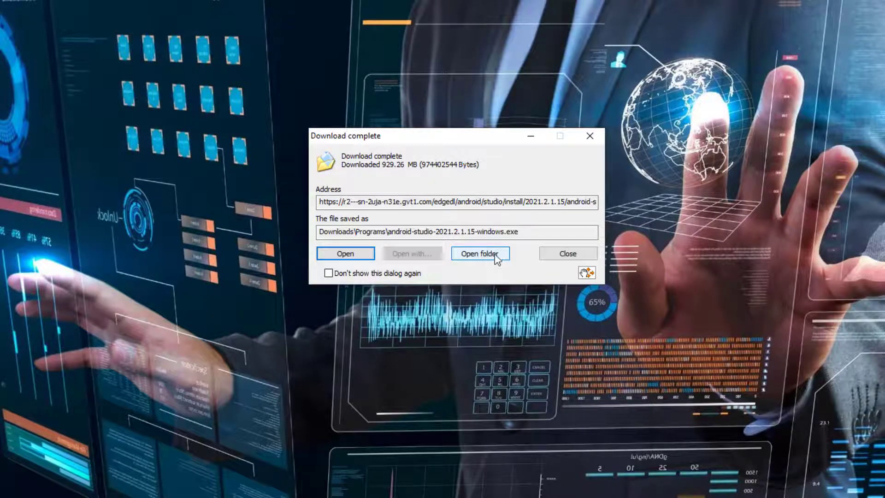
# Show the finished download in its folder and run the installer android-studio-2021.2.1.15-windows.exe
pyautogui.click(481, 254)
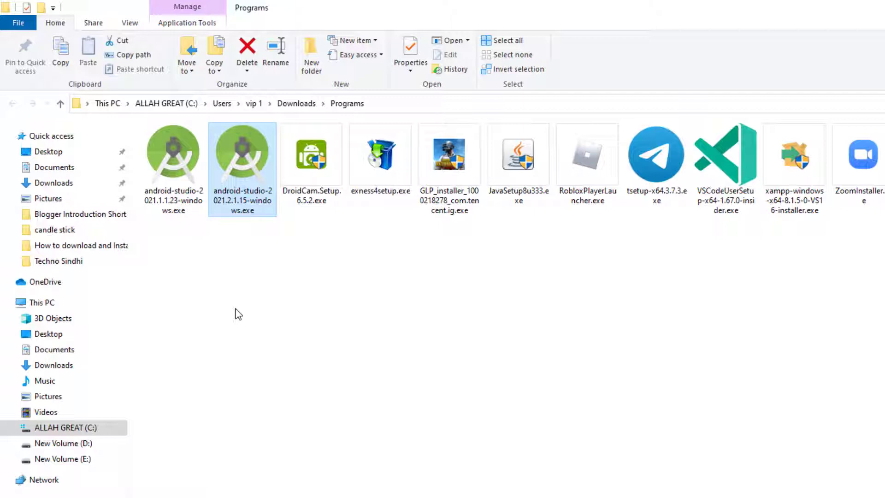
pyautogui.doubleClick(242, 172)
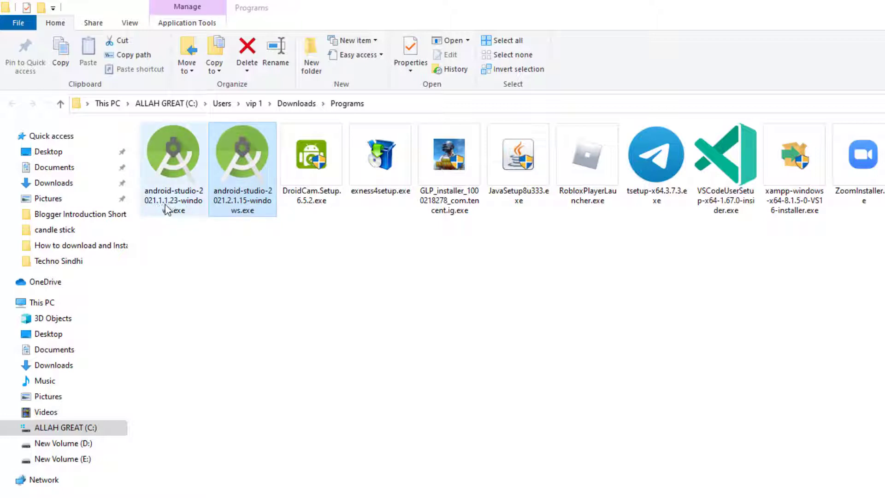
pyautogui.click(242, 167)
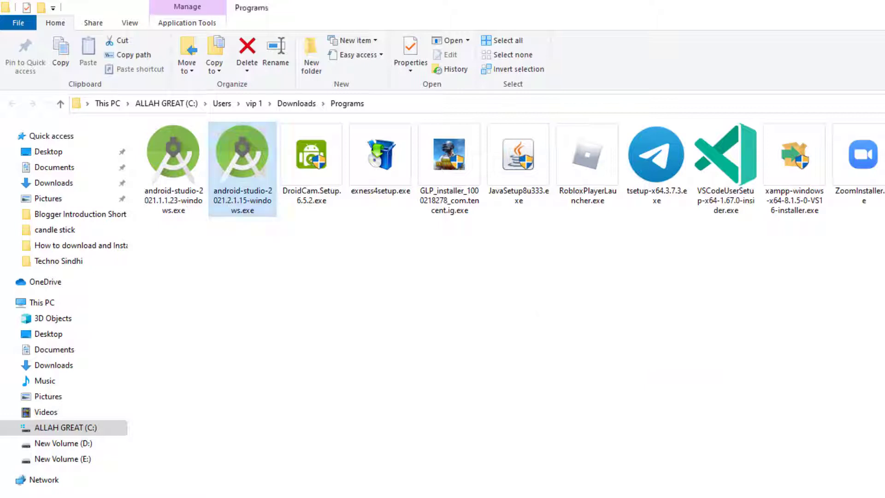
# Search Windows for "android" to check for an existing Android Studio installation, and go back to the desktop
pyautogui.click(16, 488)
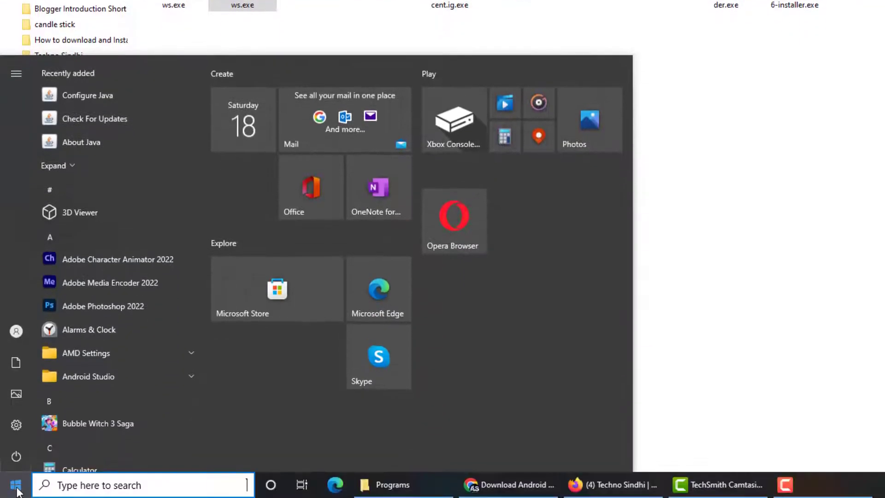
pyautogui.write('a')
pyautogui.write('اندروگد')
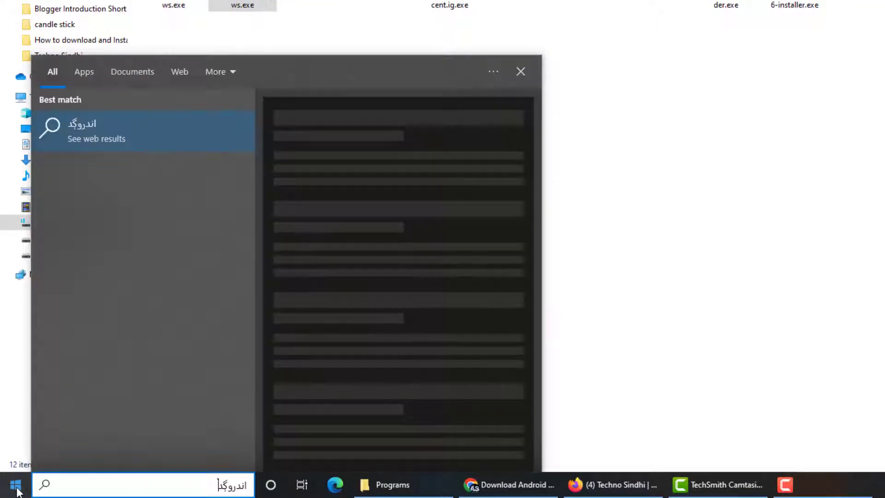
pyautogui.press('BackSpace')
pyautogui.press('BackSpace')
pyautogui.press('BackSpace')
pyautogui.press('BackSpace')
pyautogui.press('BackSpace')
pyautogui.press('BackSpace')
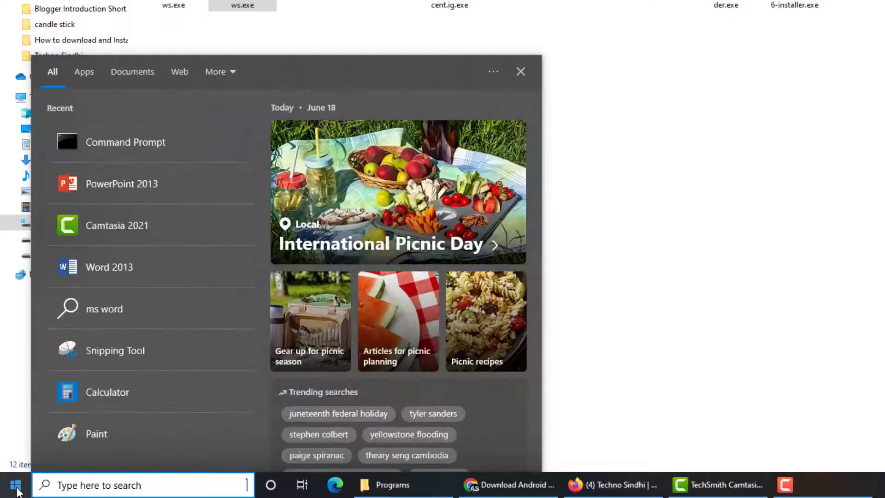
pyautogui.write('android')
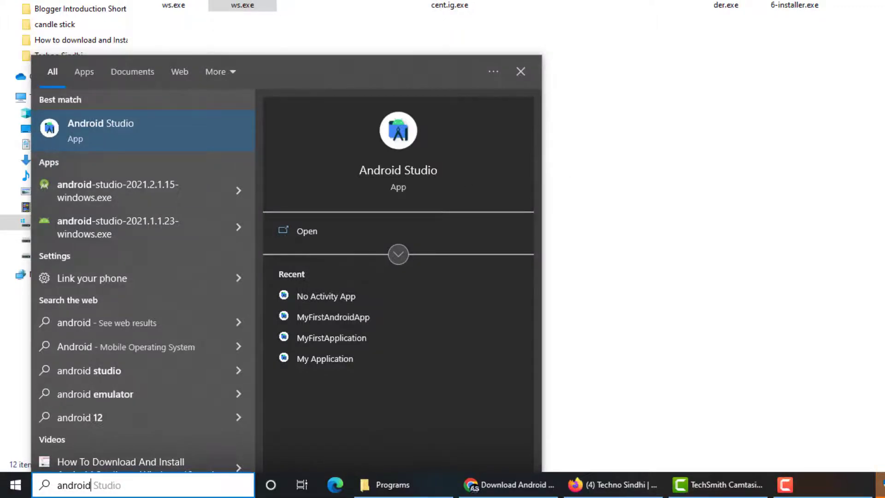
pyautogui.press('super+d')
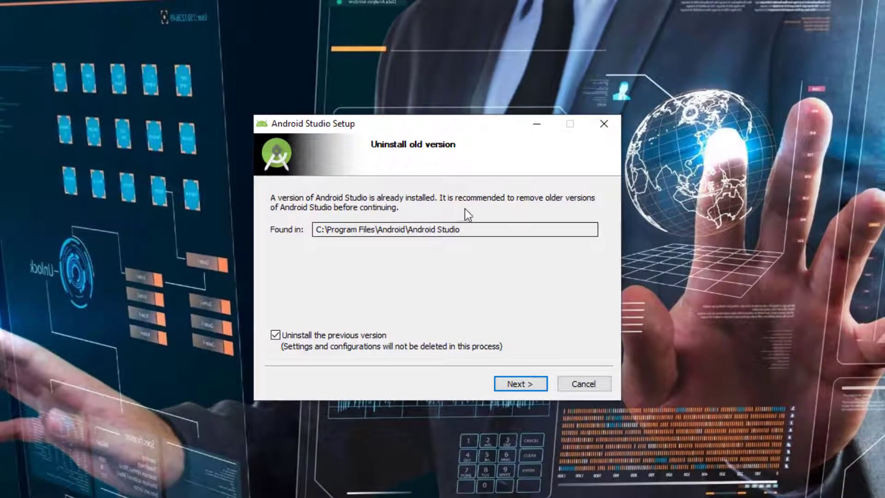
# Uninstall the previous Android Studio version found in C:\Program Files\Android\Android Studio and confirm the removal of its program files
pyautogui.click(516, 384)
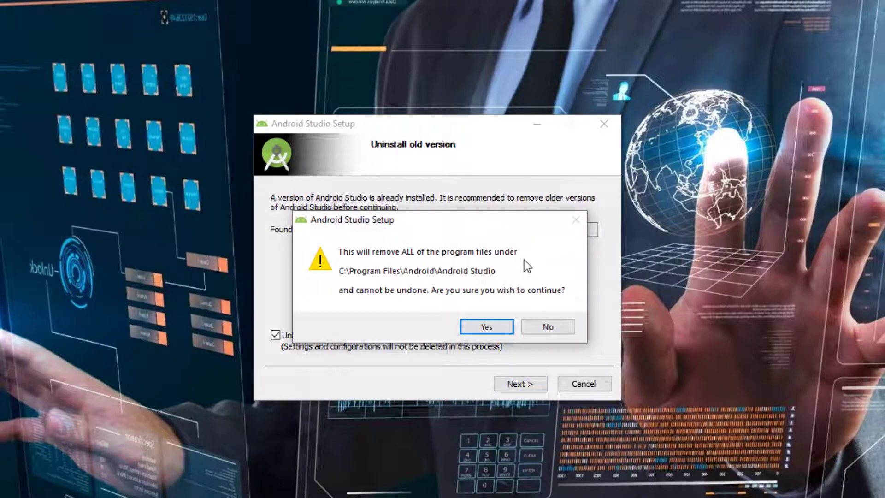
pyautogui.click(563, 330)
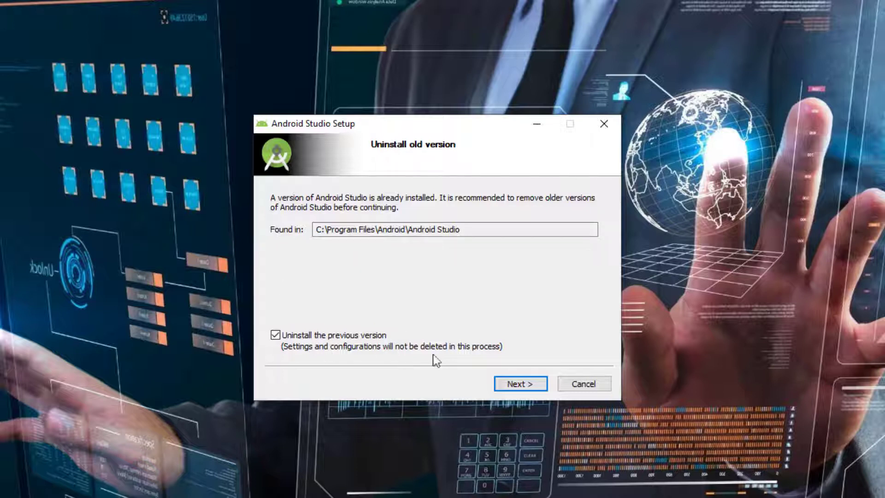
pyautogui.click(522, 385)
pyautogui.click(492, 326)
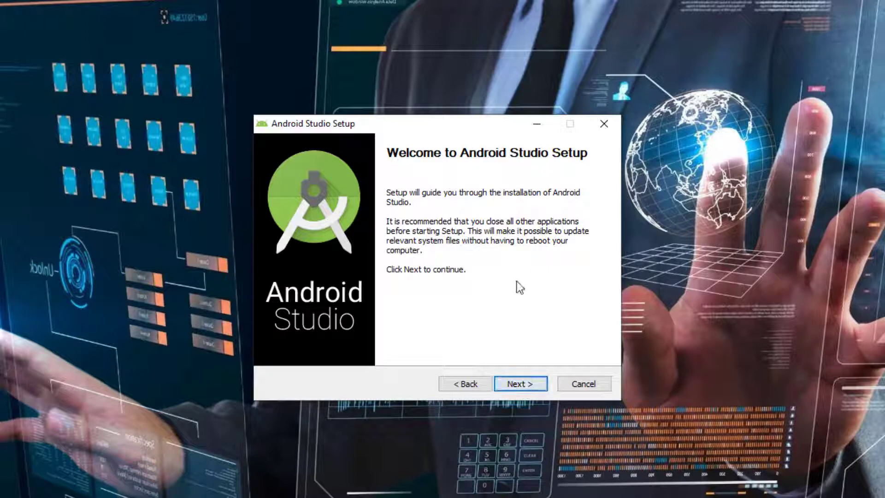
# Install Android Studio with Android Virtual Device in C:\Program Files\Android\Android Studio, using the Android Studio Start menu folder, and show the installation details
pyautogui.click(526, 388)
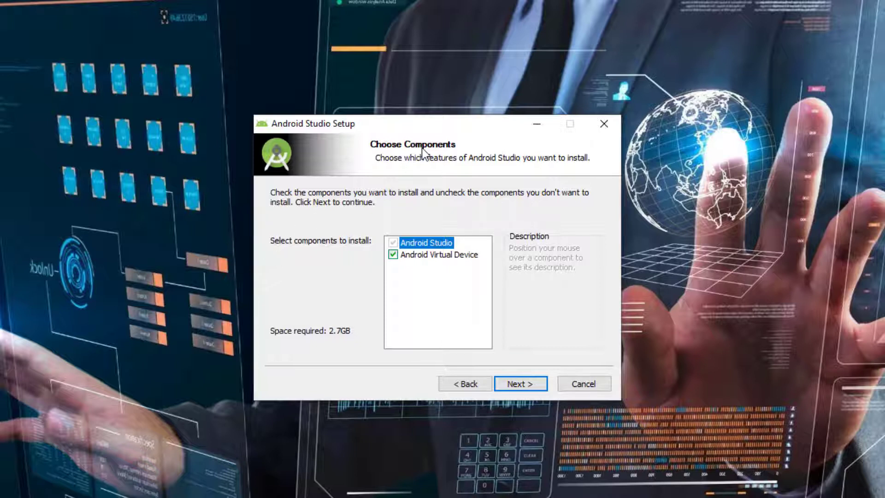
pyautogui.moveTo(456, 257)
pyautogui.click(519, 386)
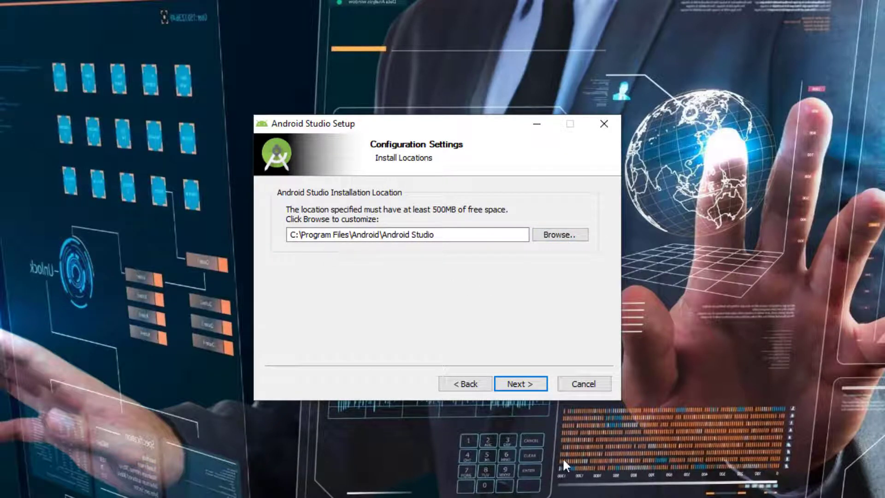
pyautogui.click(528, 384)
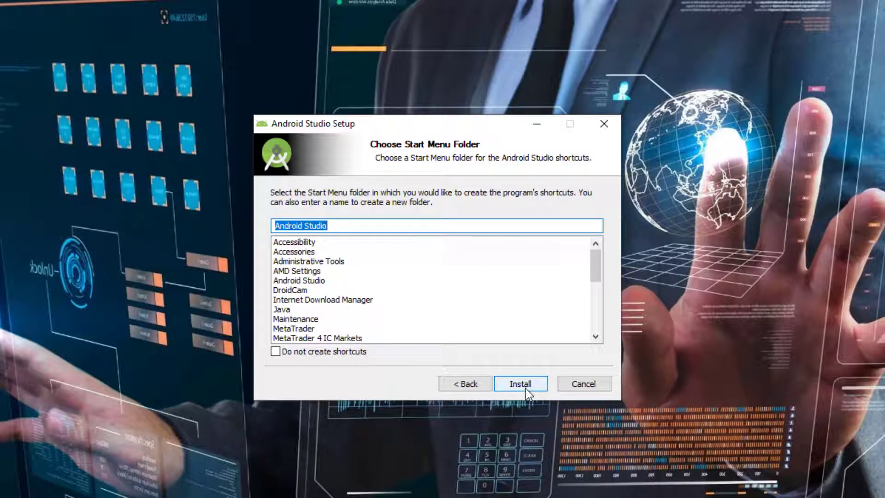
pyautogui.click(526, 389)
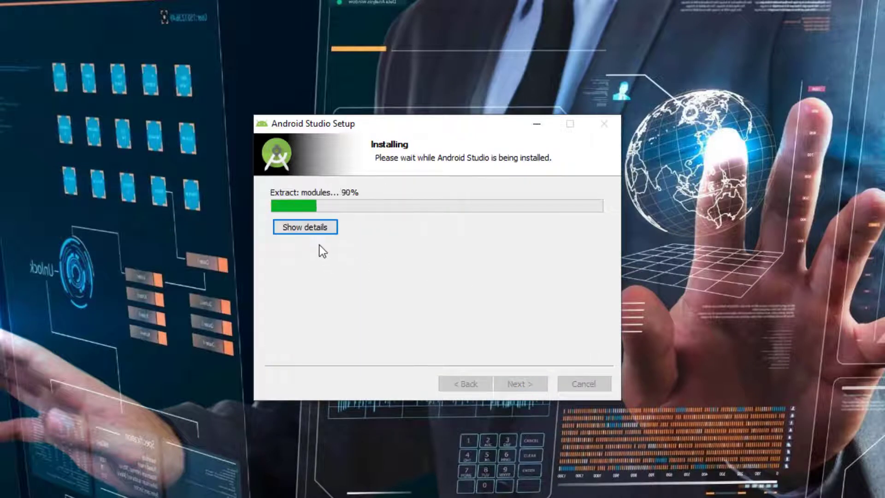
pyautogui.click(305, 227)
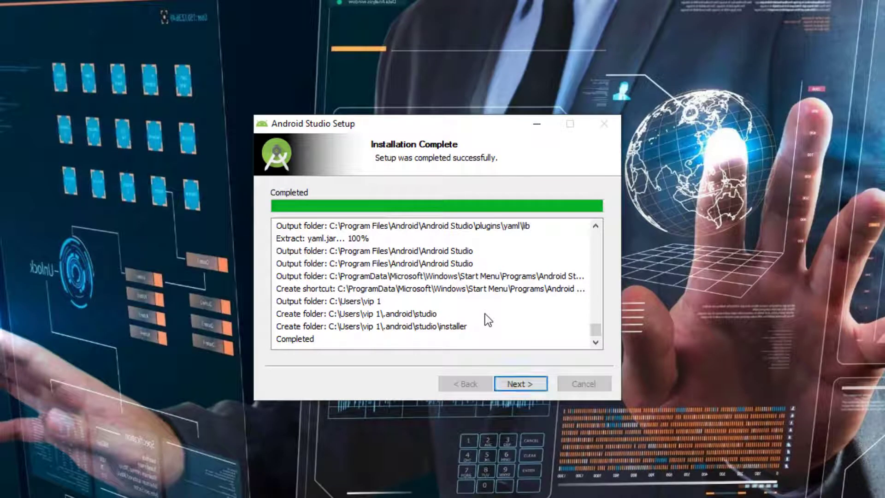
# Finish the setup with Start Android Studio enabled and decline sending usage statistics to Google
pyautogui.click(526, 387)
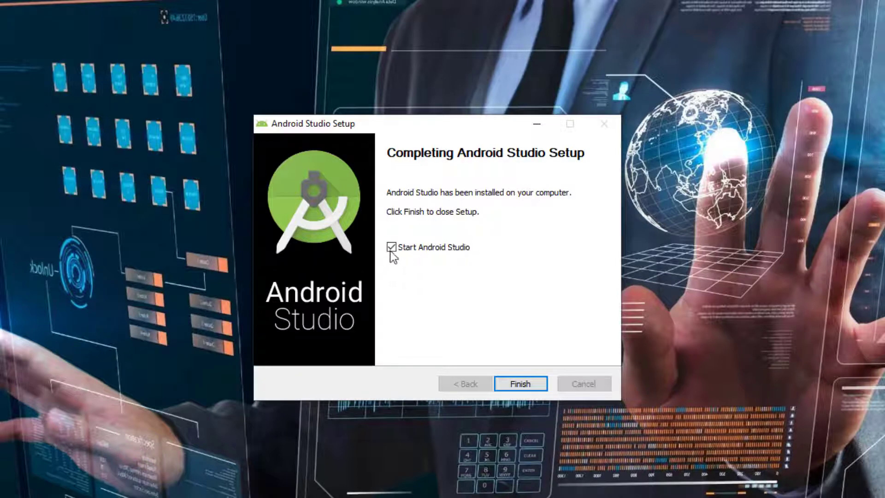
pyautogui.click(511, 385)
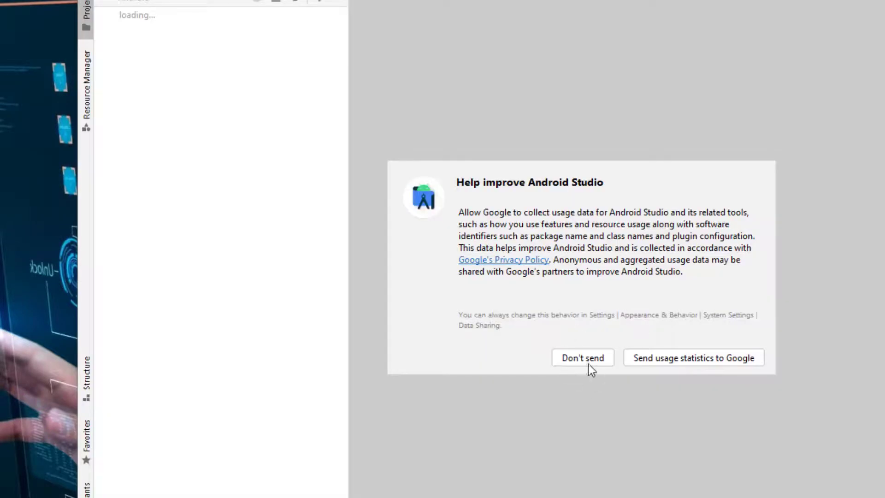
pyautogui.click(587, 361)
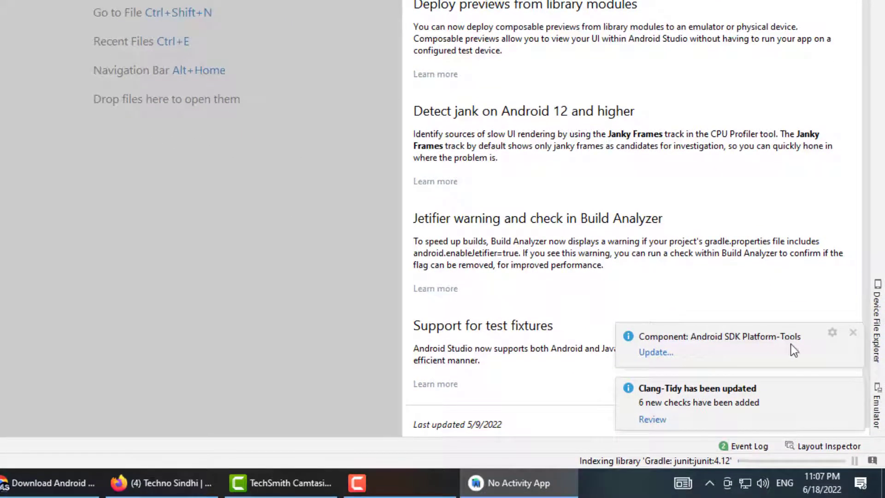
# Update Android SDK Platform-Tools to revision 33.0.2 and finish the SDK component installer
pyautogui.click(654, 358)
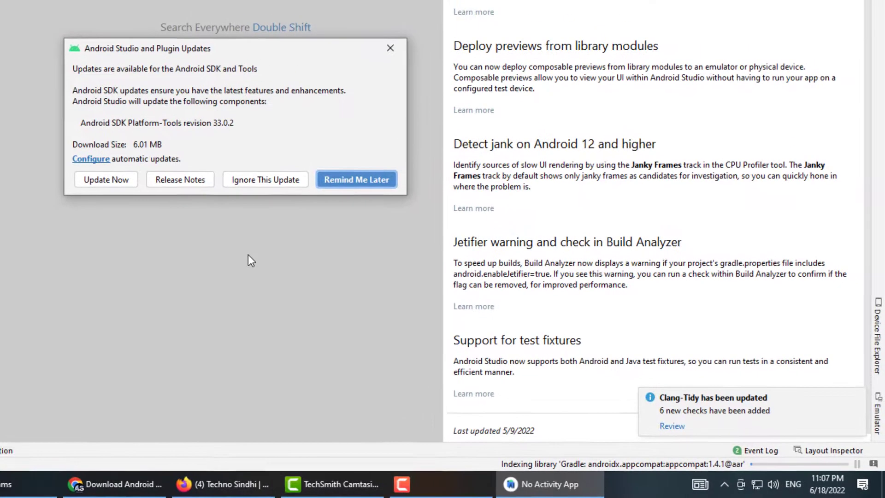
pyautogui.click(109, 183)
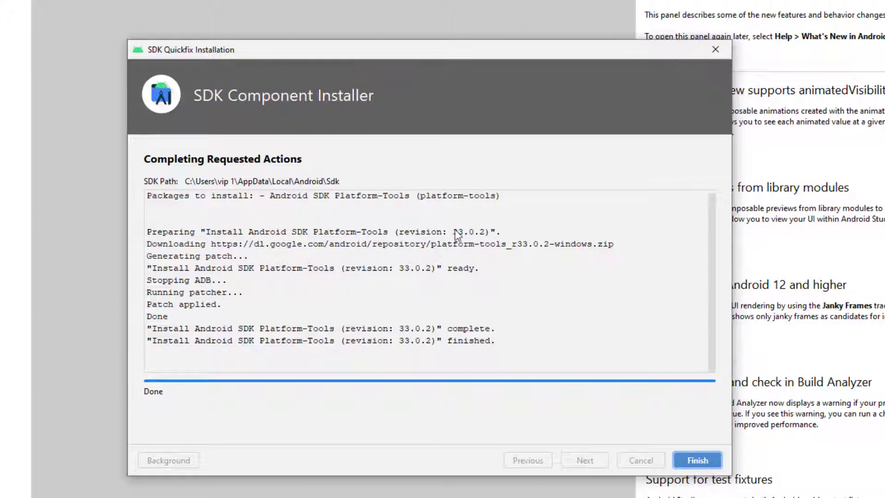
pyautogui.click(700, 460)
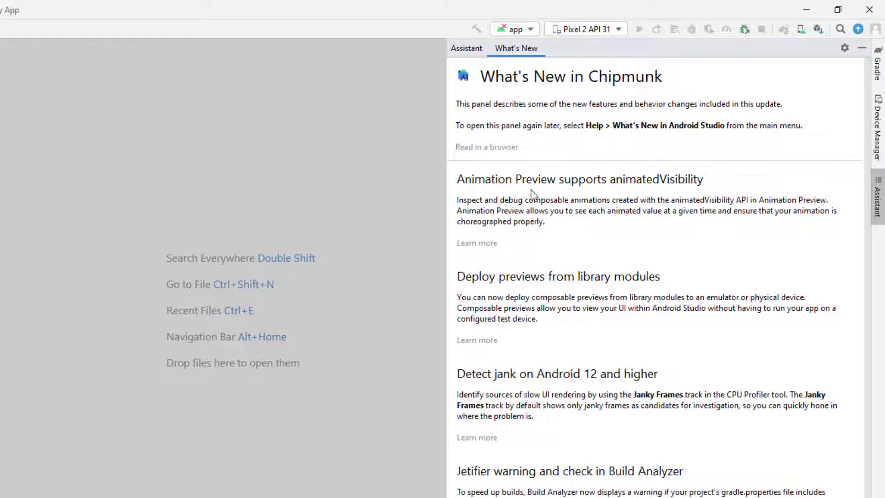
# Skim the What's New in Chipmunk notes and hide their panel
pyautogui.scroll(-1, 552, 348)
pyautogui.scroll(1, 552, 349)
pyautogui.click(862, 49)
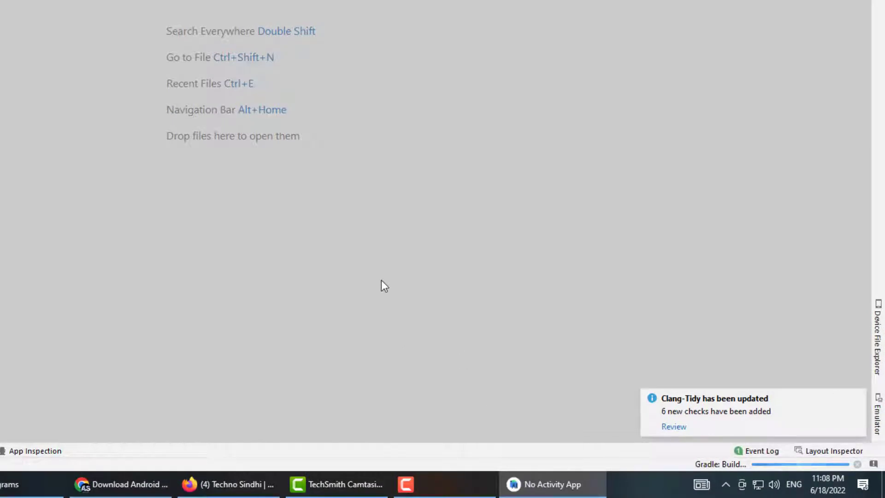
# Review the new Clang-Tidy checks without enabling any, and dismiss the Clang-Tidy notification
pyautogui.moveTo(828, 411)
pyautogui.click(674, 427)
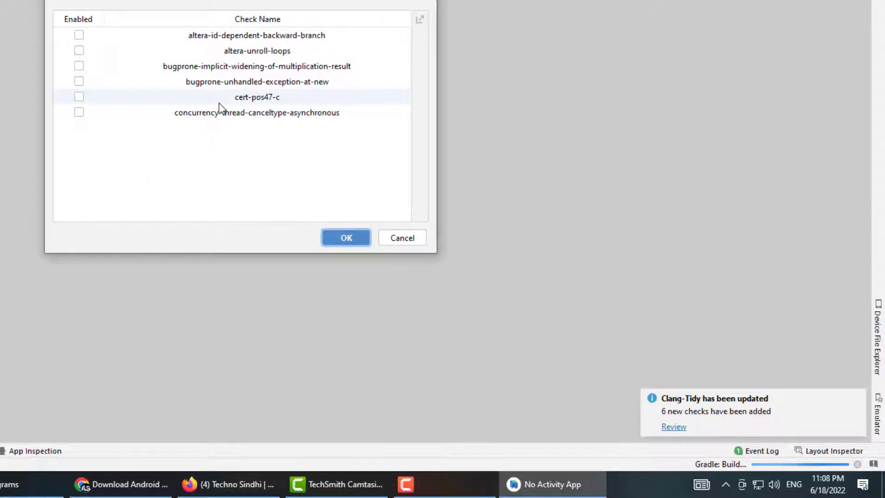
pyautogui.click(410, 242)
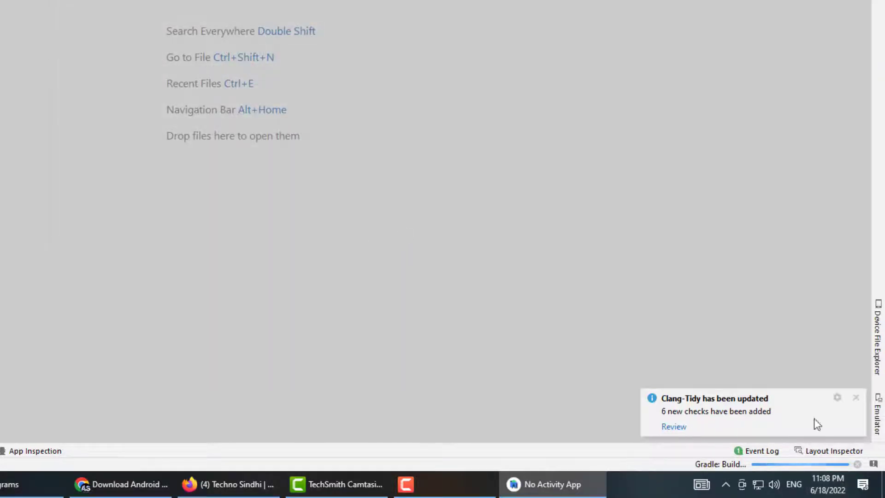
pyautogui.click(856, 398)
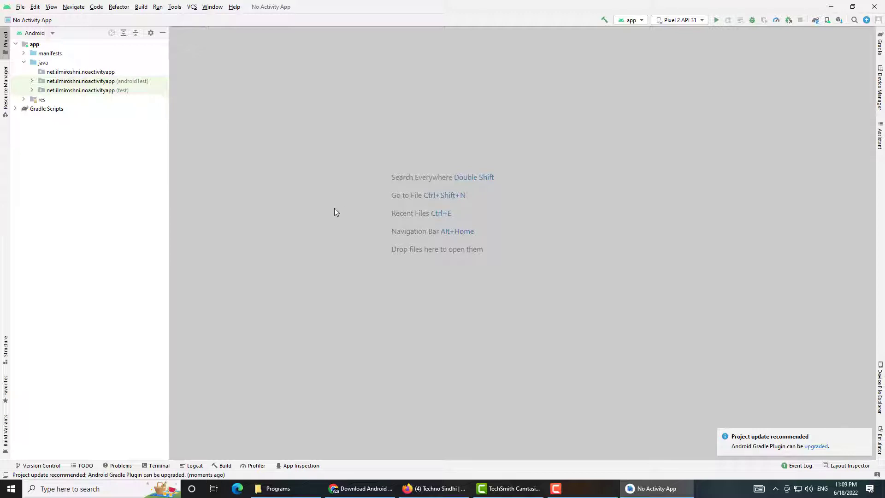
# Start a new phone and tablet project from the Empty Activity template
pyautogui.click(21, 6)
pyautogui.moveTo(124, 23)
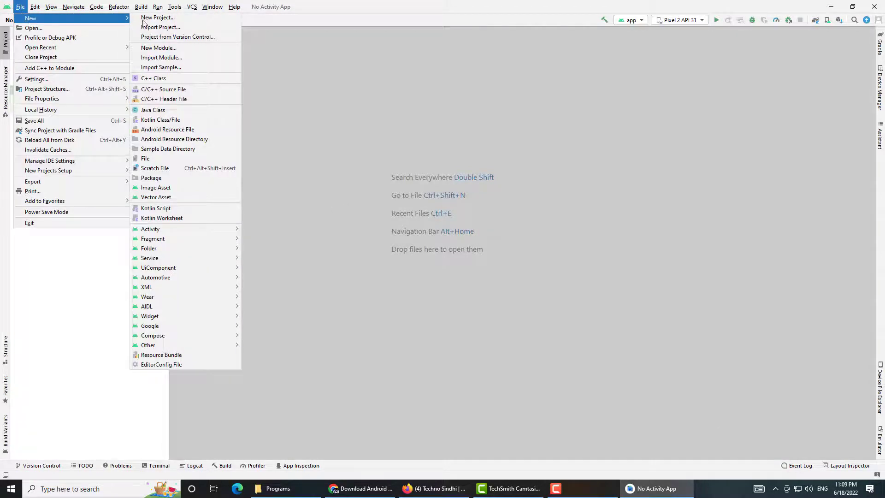
pyautogui.click(158, 17)
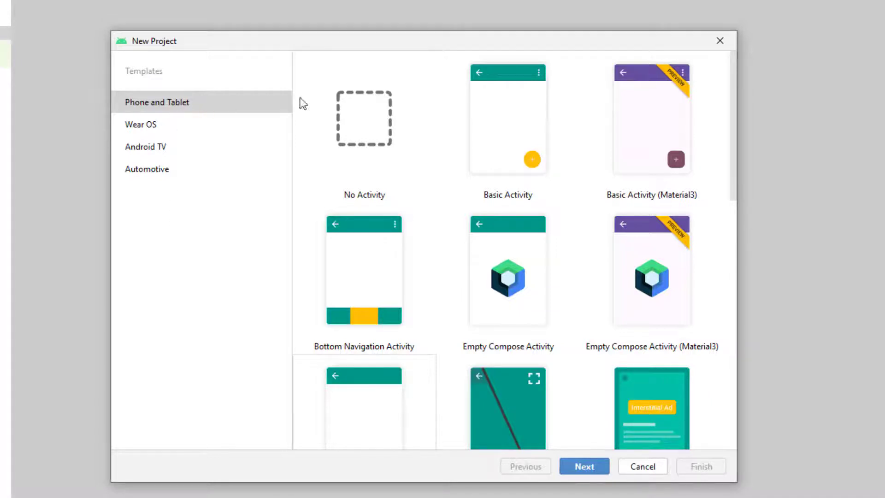
pyautogui.scroll(-2, 504, 294)
pyautogui.scroll(2, 505, 295)
pyautogui.scroll(-3, 518, 270)
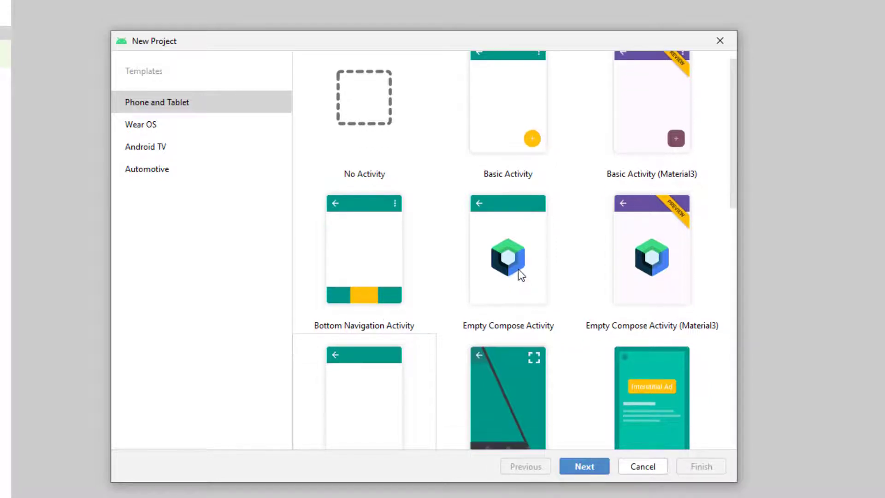
pyautogui.scroll(-2, 518, 268)
pyautogui.click(369, 353)
pyautogui.click(596, 469)
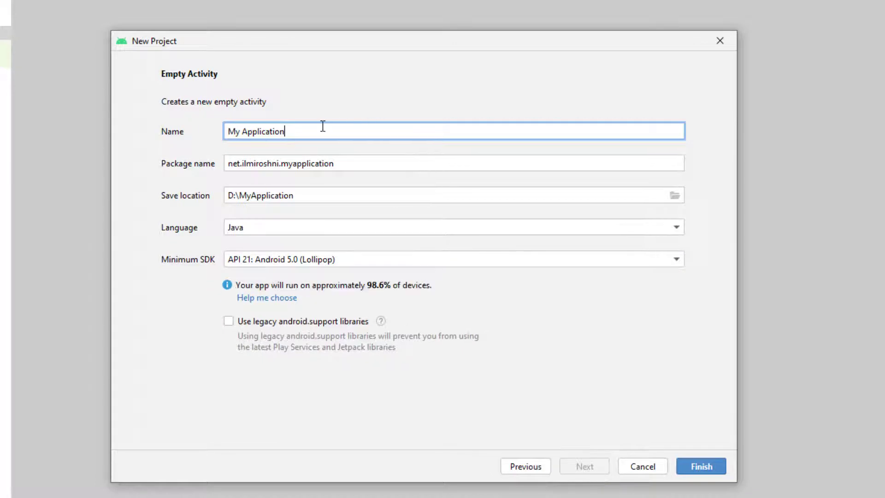
# Name the new project My First App, leaving the package name and save location to follow from it
pyautogui.moveTo(323, 127); pyautogui.dragTo(160, 145)
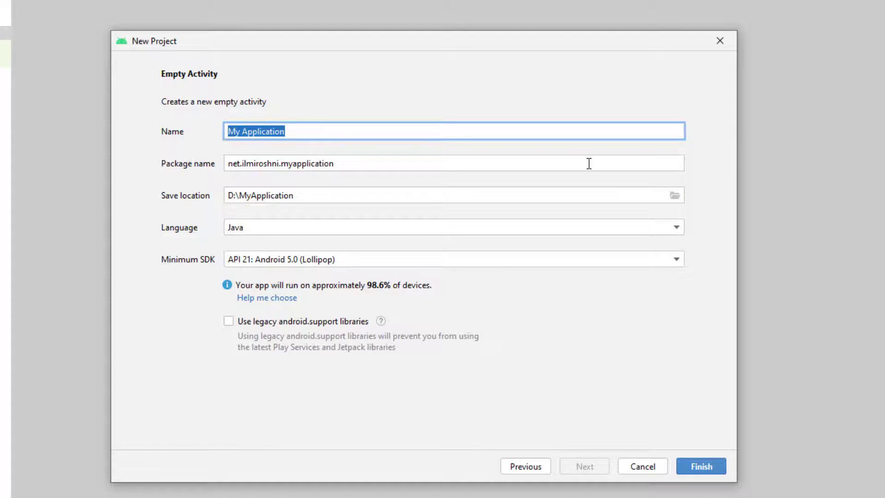
pyautogui.write('Myfirs')
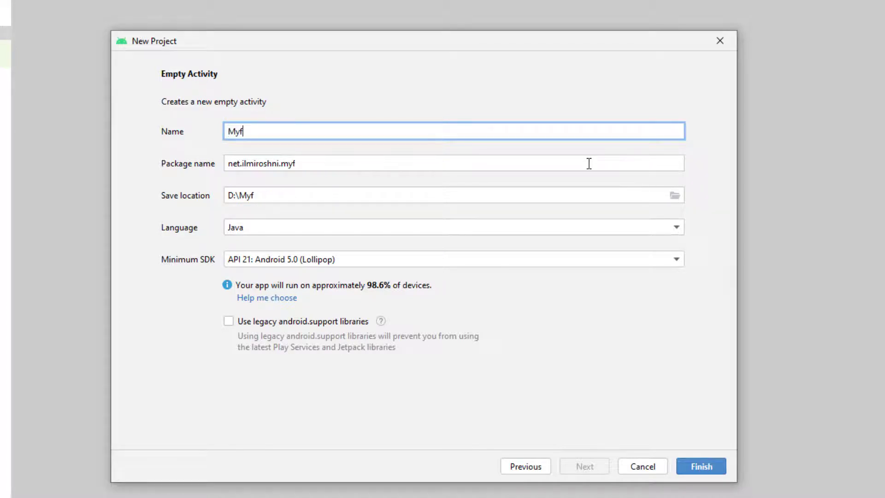
pyautogui.press('BackSpace')
pyautogui.press('BackSpace')
pyautogui.press('BackSpace')
pyautogui.press('BackSpace')
pyautogui.write('First App')
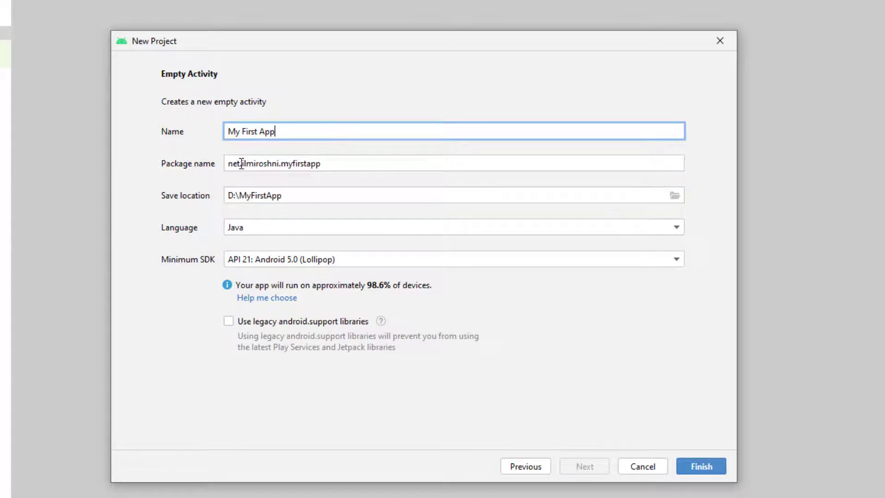
pyautogui.click(334, 167)
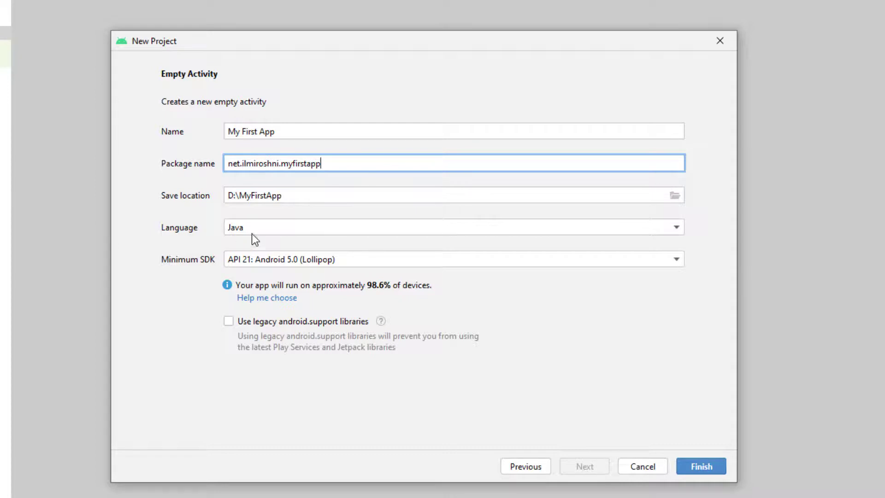
# Create the project with Java as the language and API 16: Android 4.1 (Jelly Bean) as the minimum SDK
pyautogui.click(273, 228)
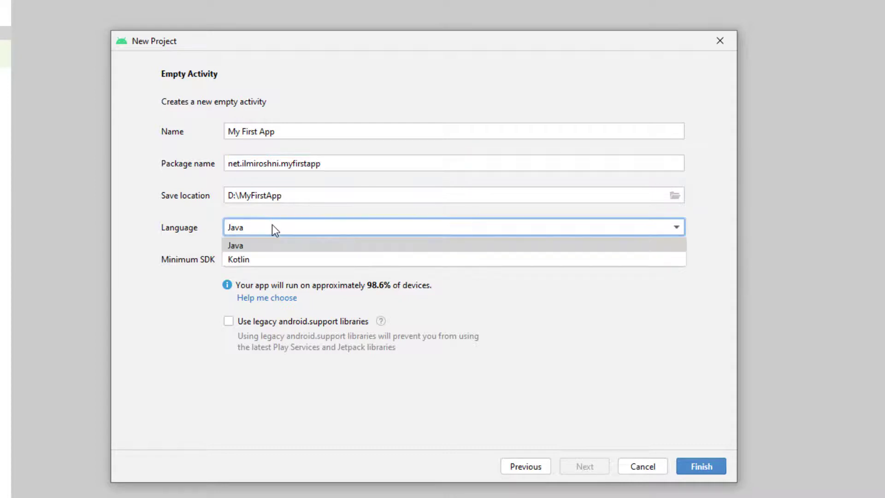
pyautogui.click(254, 247)
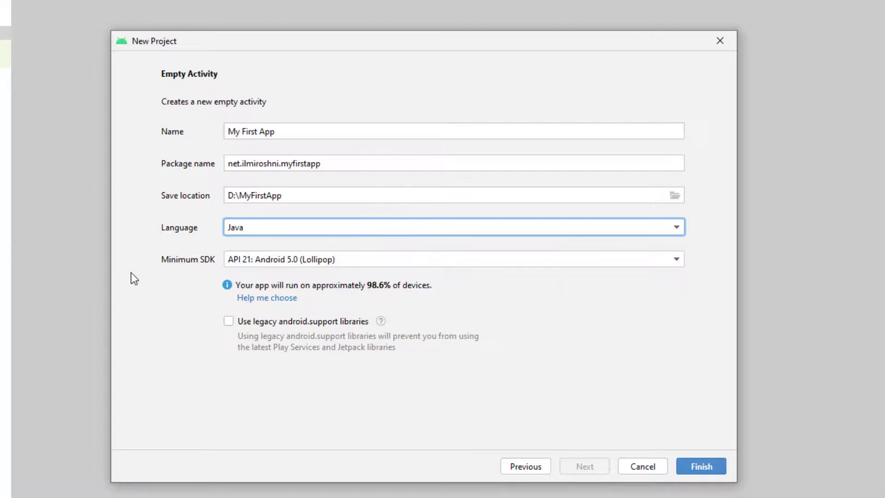
pyautogui.click(350, 261)
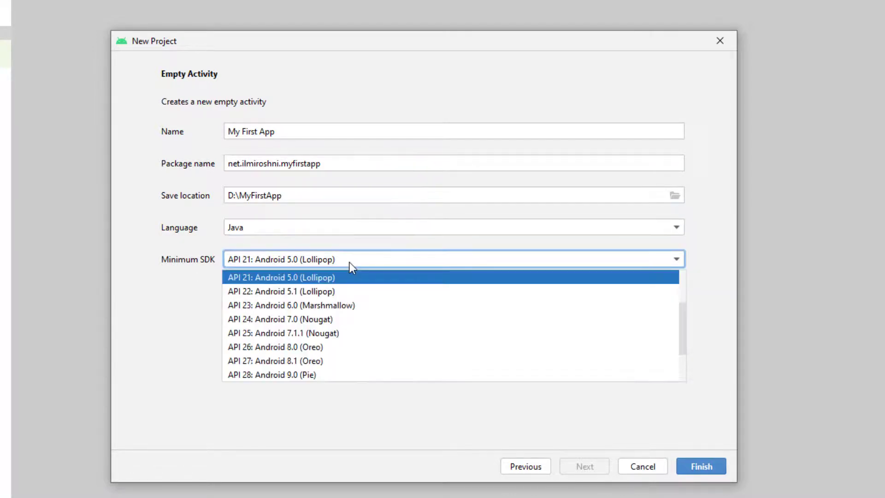
pyautogui.scroll(2, 355, 308)
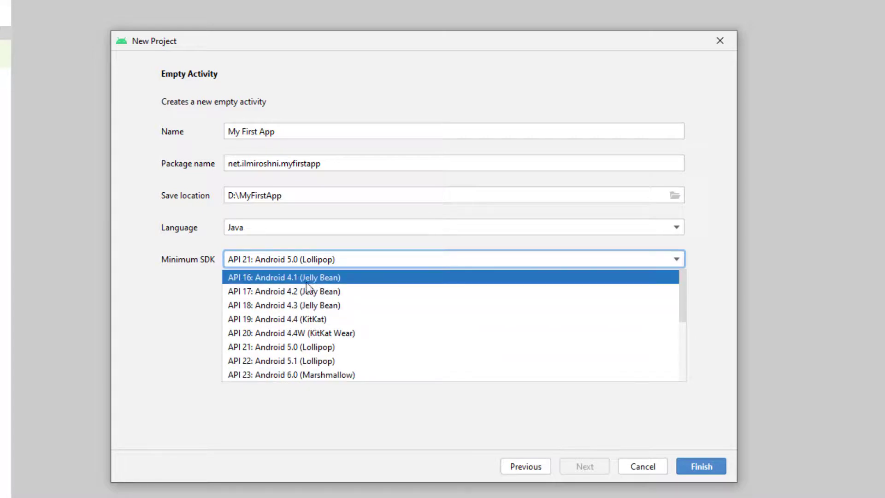
pyautogui.click(264, 278)
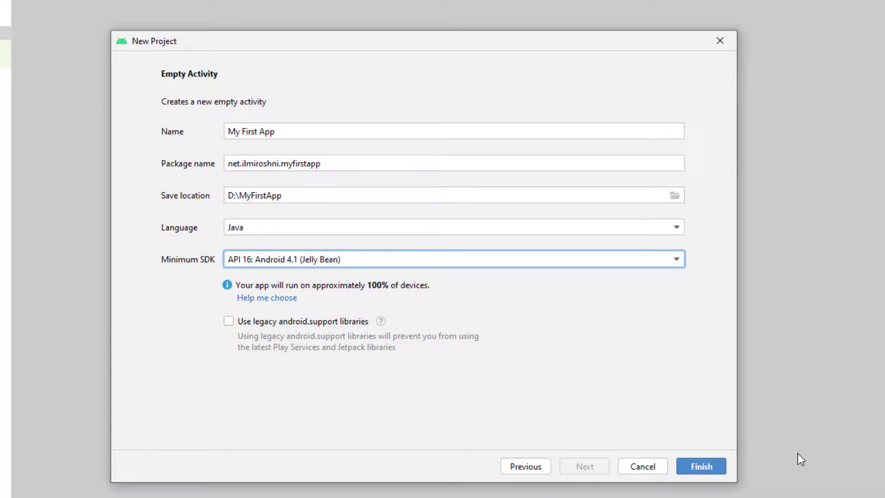
pyautogui.click(705, 469)
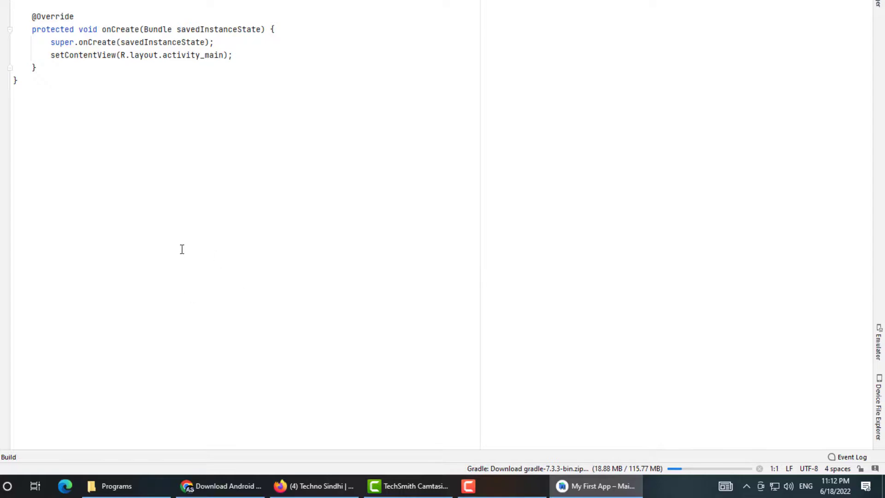
pyautogui.moveTo(510, 492)
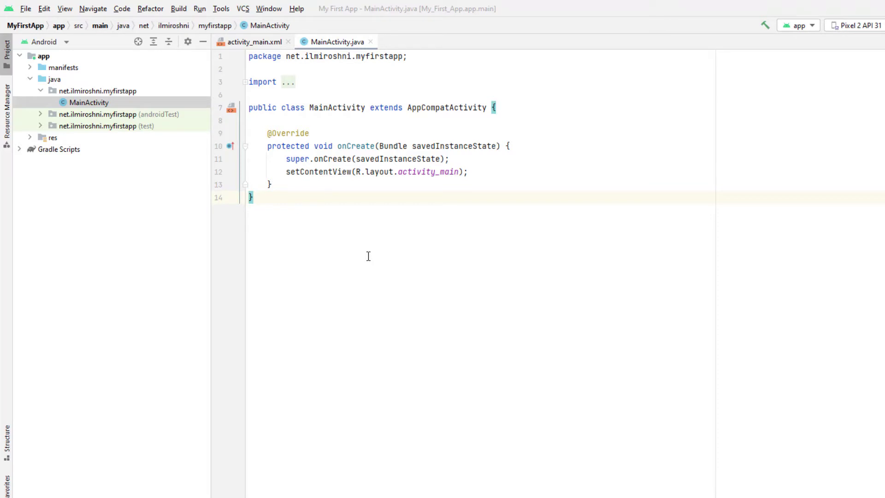
pyautogui.click(283, 197)
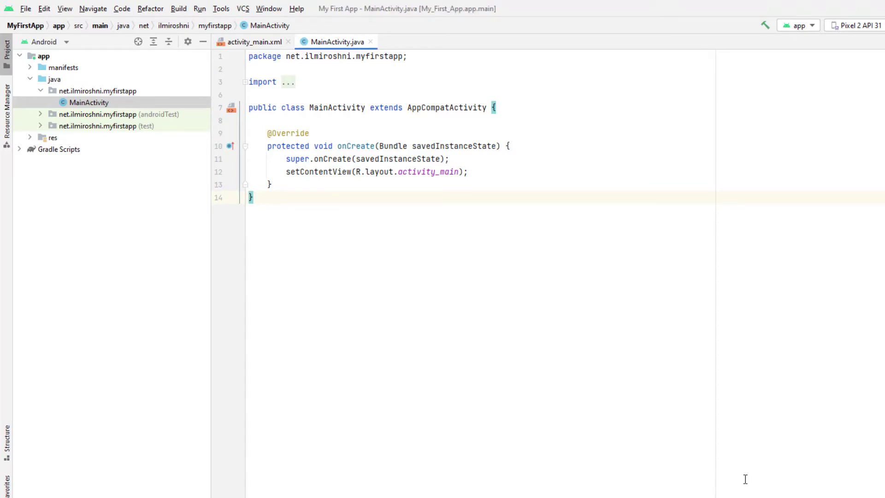
pyautogui.click(291, 184)
pyautogui.click(318, 134)
pyautogui.click(258, 96)
pyautogui.click(279, 186)
pyautogui.click(262, 202)
pyautogui.click(288, 184)
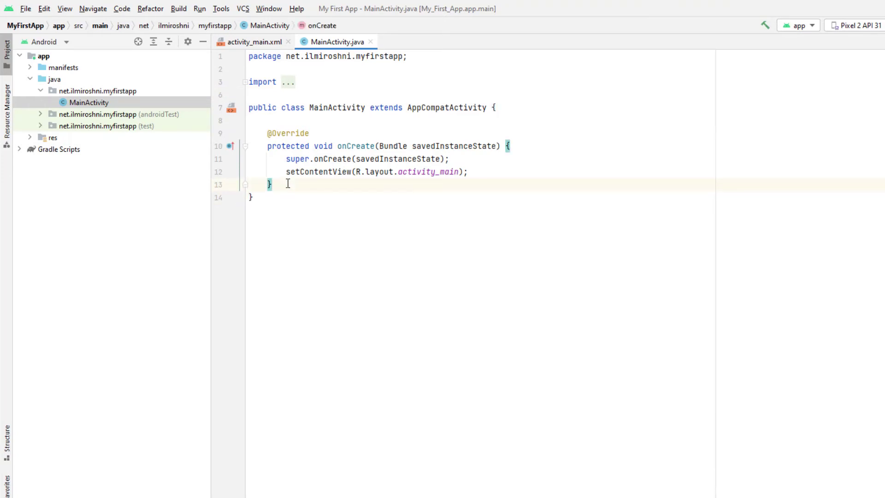
pyautogui.press('Down')
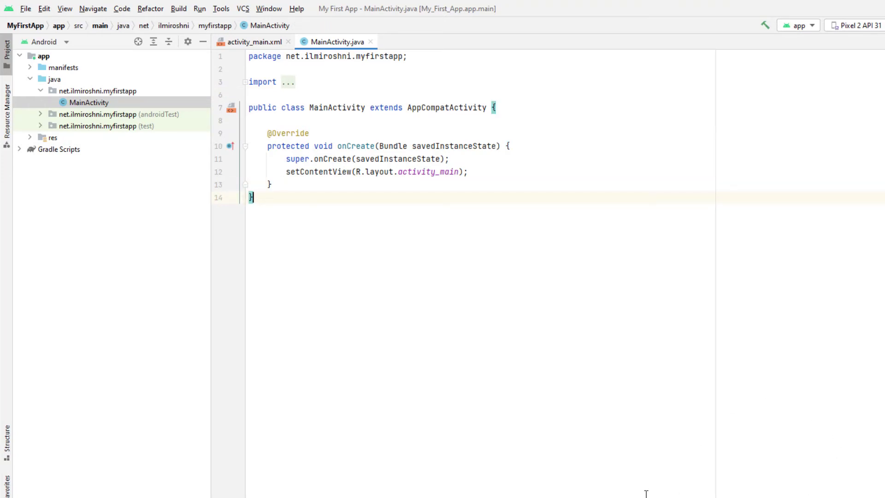